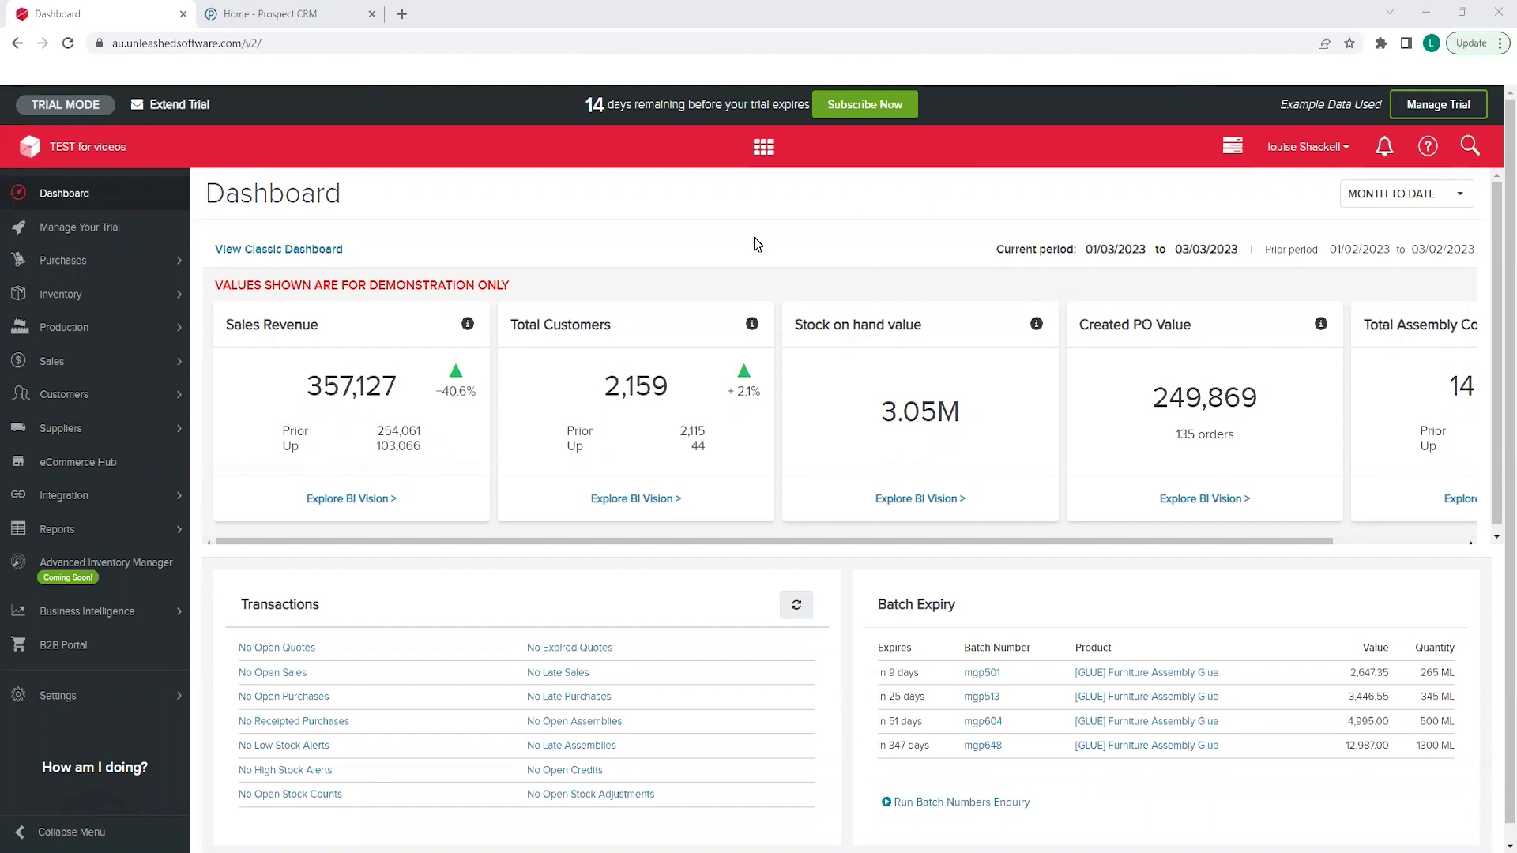
Step: Expand Integration in Unleashed's sidebar to show Integration Store, Data Exporter and API Access
{"action": "left_click", "coordinate": [136, 496]}
Step: Open Unleashed's Integration Store, then switch to Prospect CRM's Account Manager Dashboard
{"action": "left_click", "coordinate": [78, 527]}
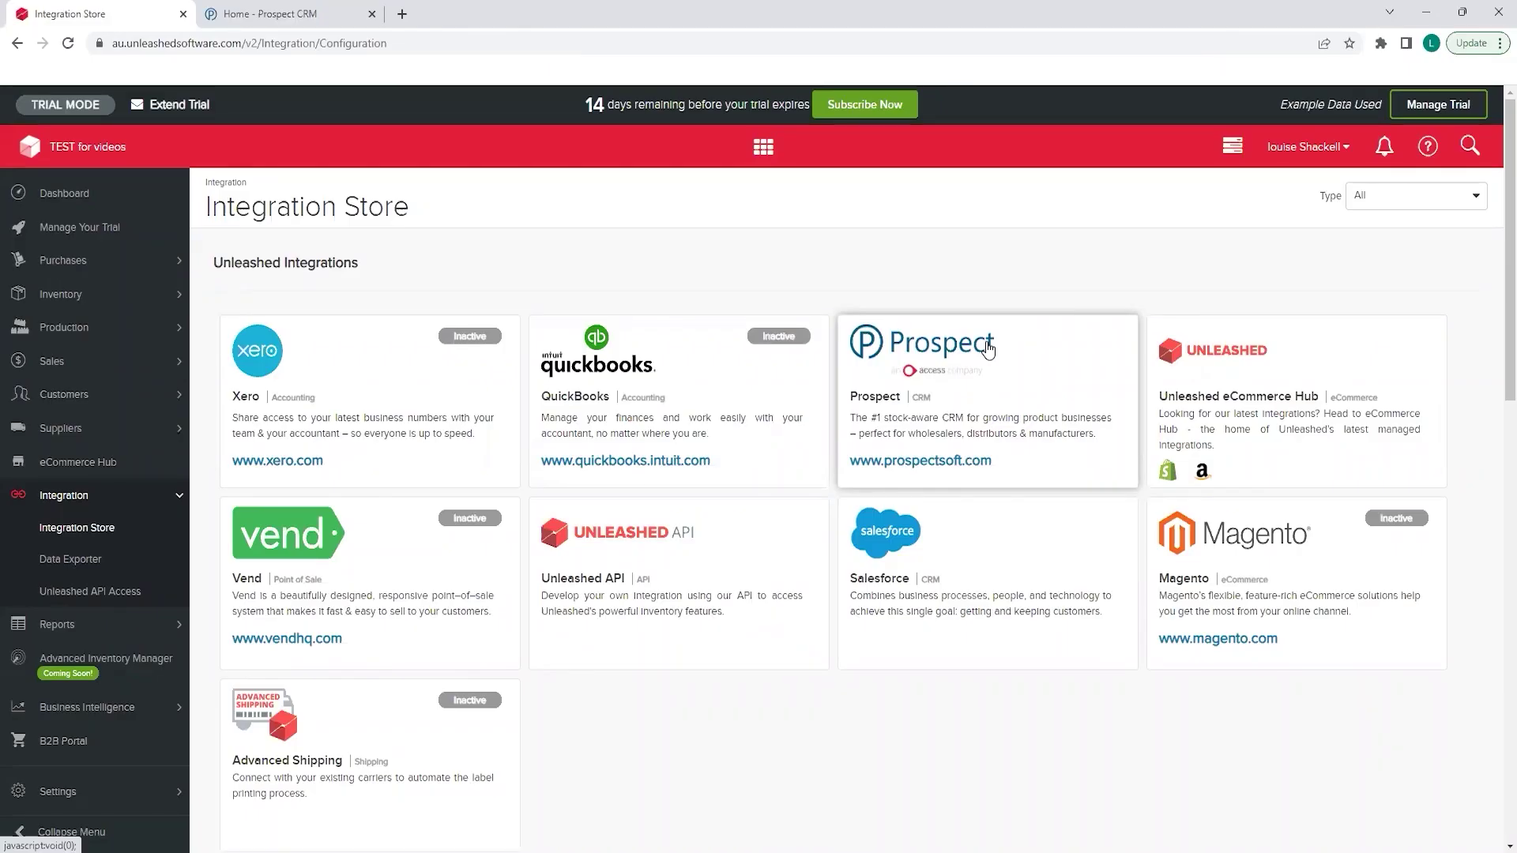
{"action": "left_click", "coordinate": [260, 14]}
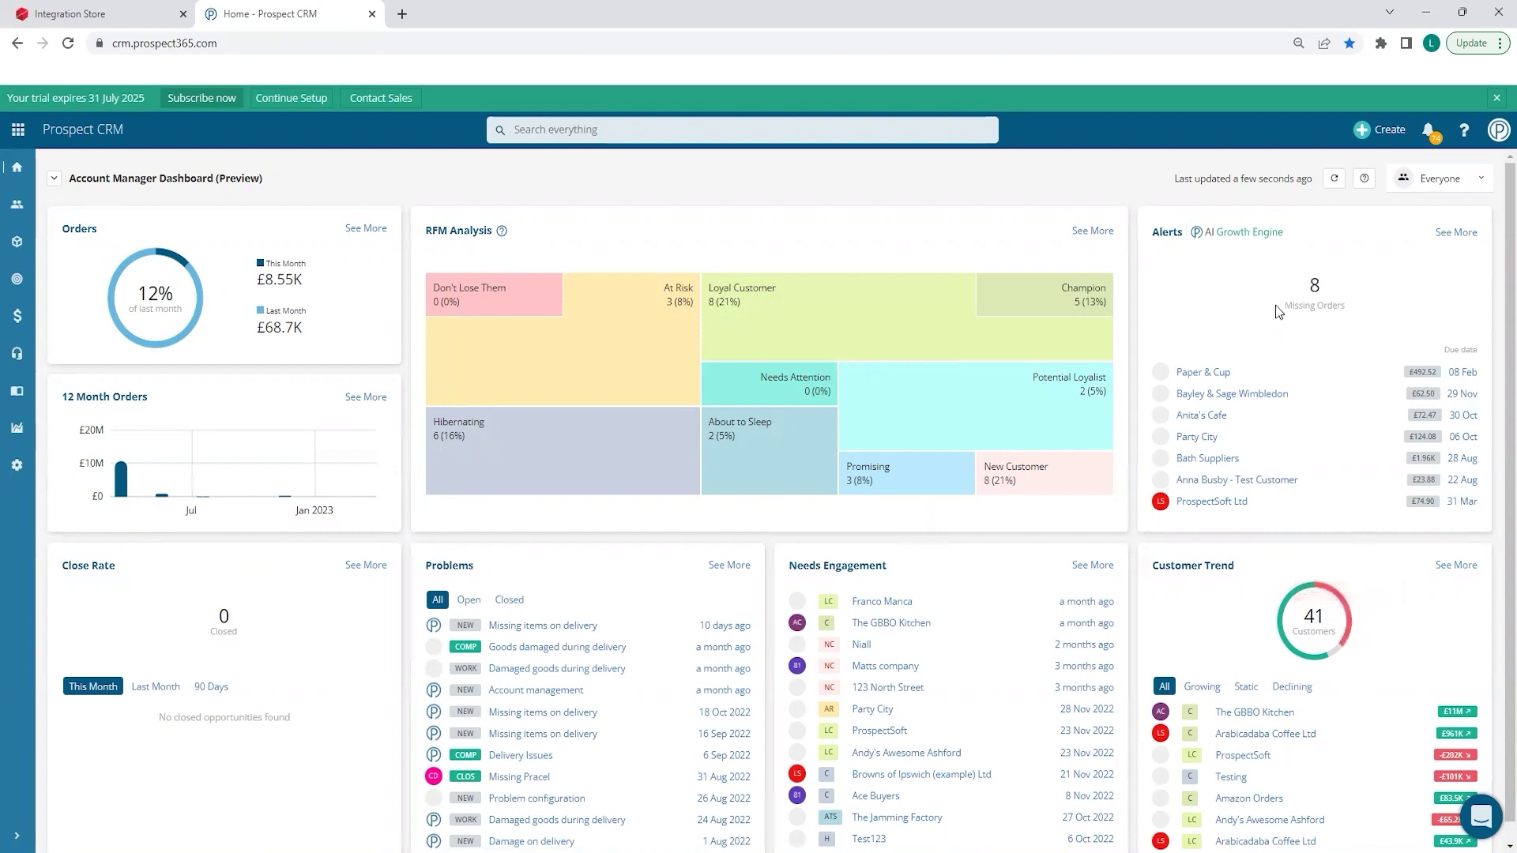
Step: Open the full report of the 8 customers who should have ordered by now
{"action": "left_click", "coordinate": [1455, 233]}
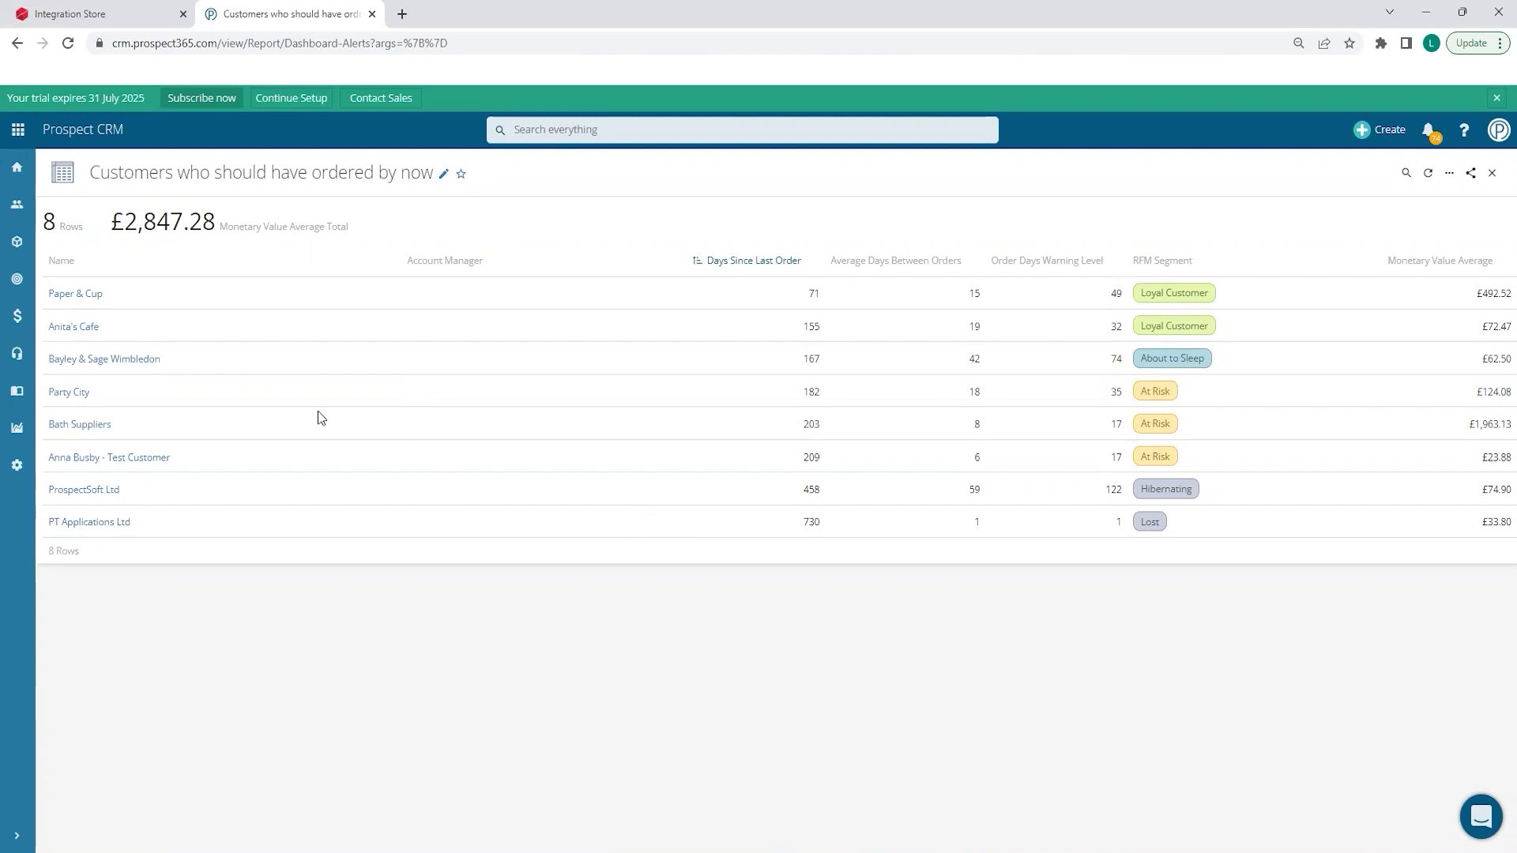
Step: Open Bayley & Sage Wimbledon's customer record and view its Sales Analysis page
{"action": "left_click", "coordinate": [134, 362]}
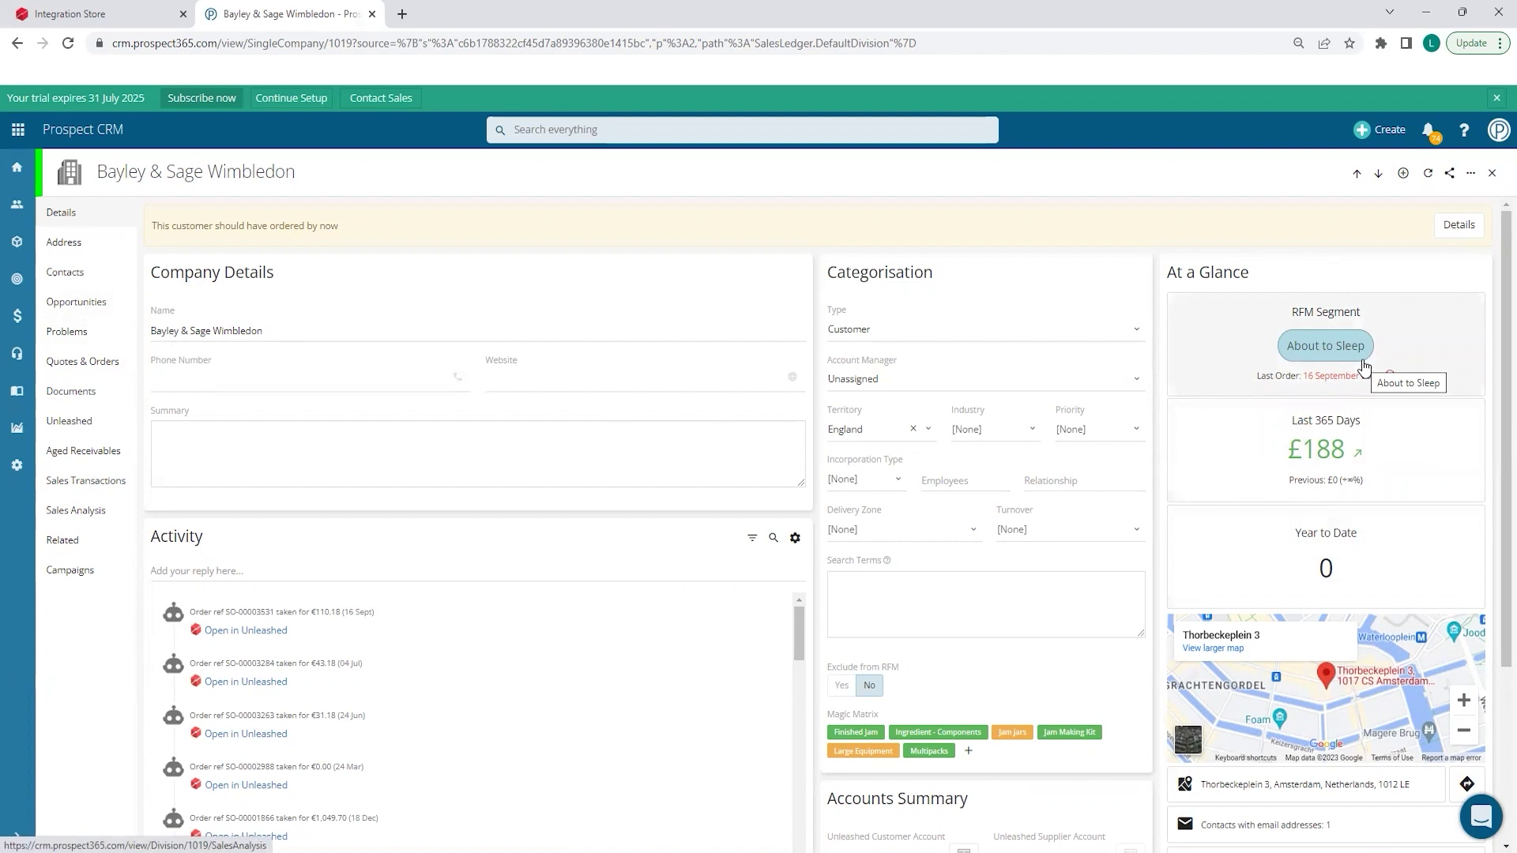
{"action": "left_click", "coordinate": [1363, 361]}
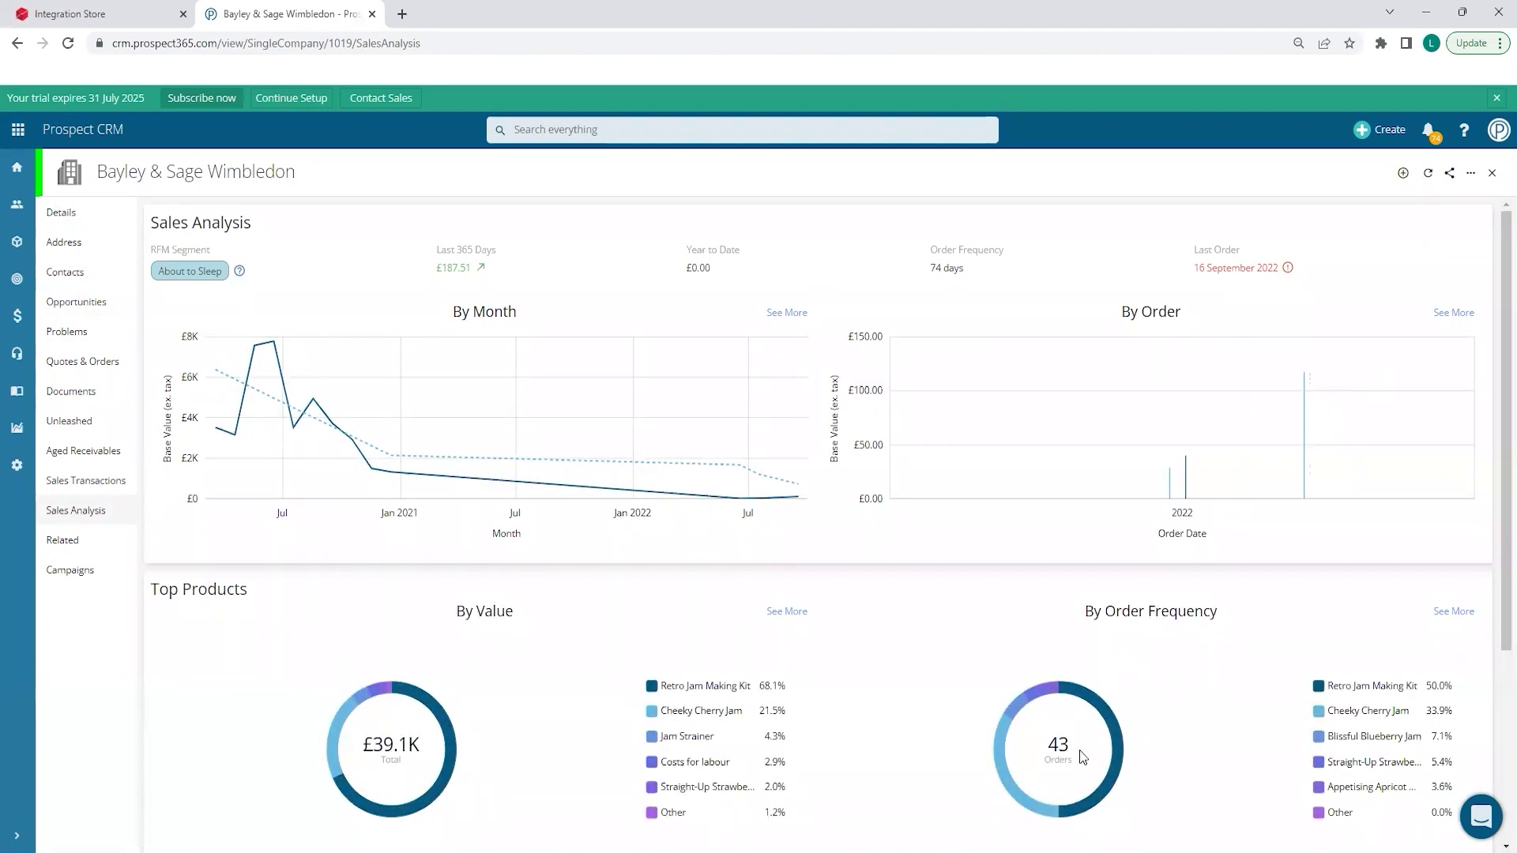
Step: Open the Cheeky Cherry Jam product record (£2.20, 678 available) from the top products list
{"action": "left_click", "coordinate": [788, 611]}
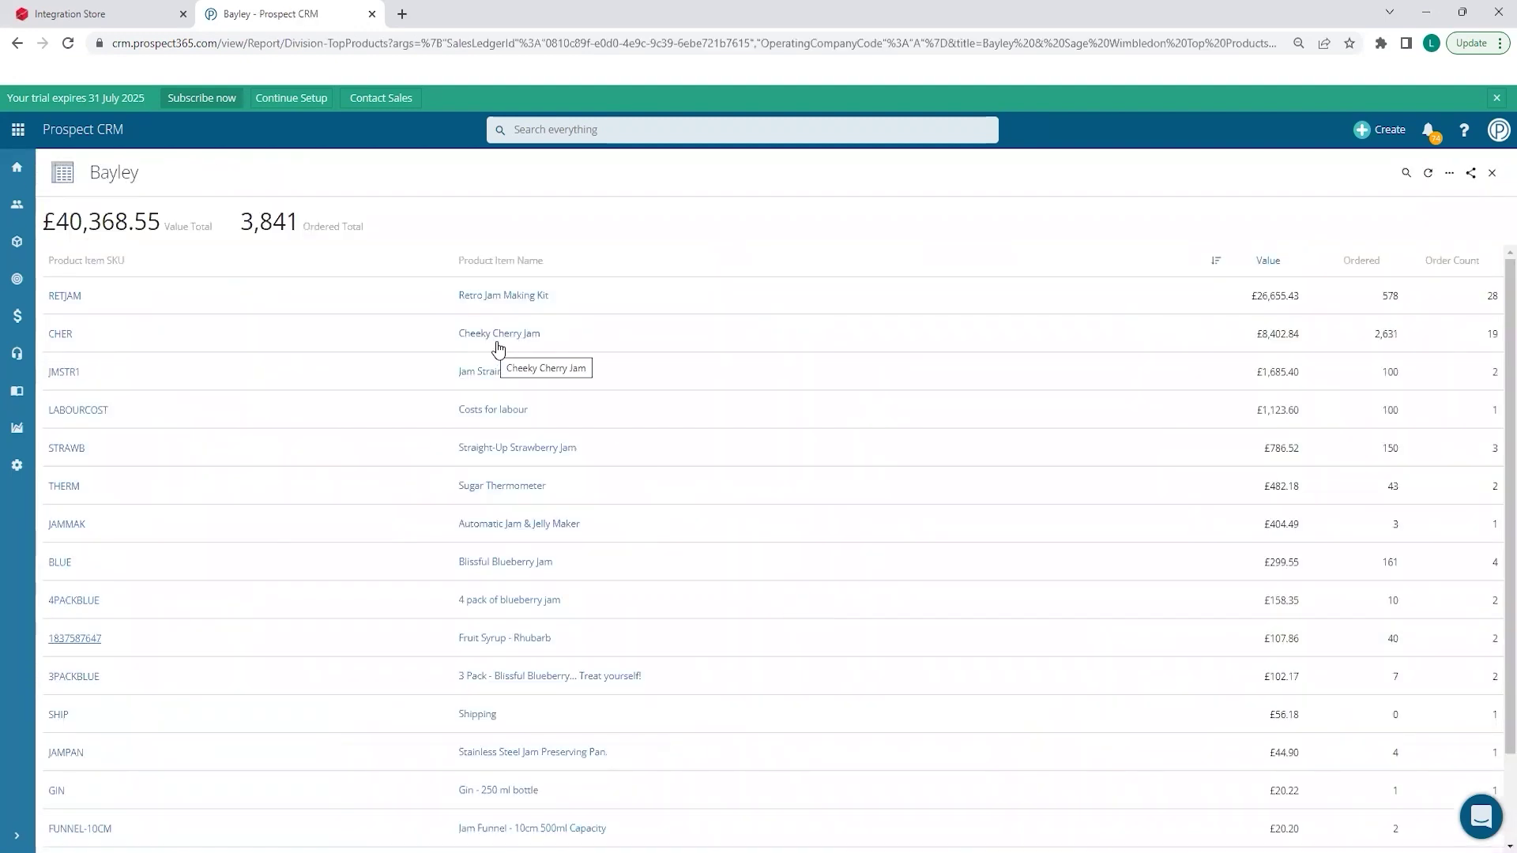
{"action": "left_click", "coordinate": [500, 334]}
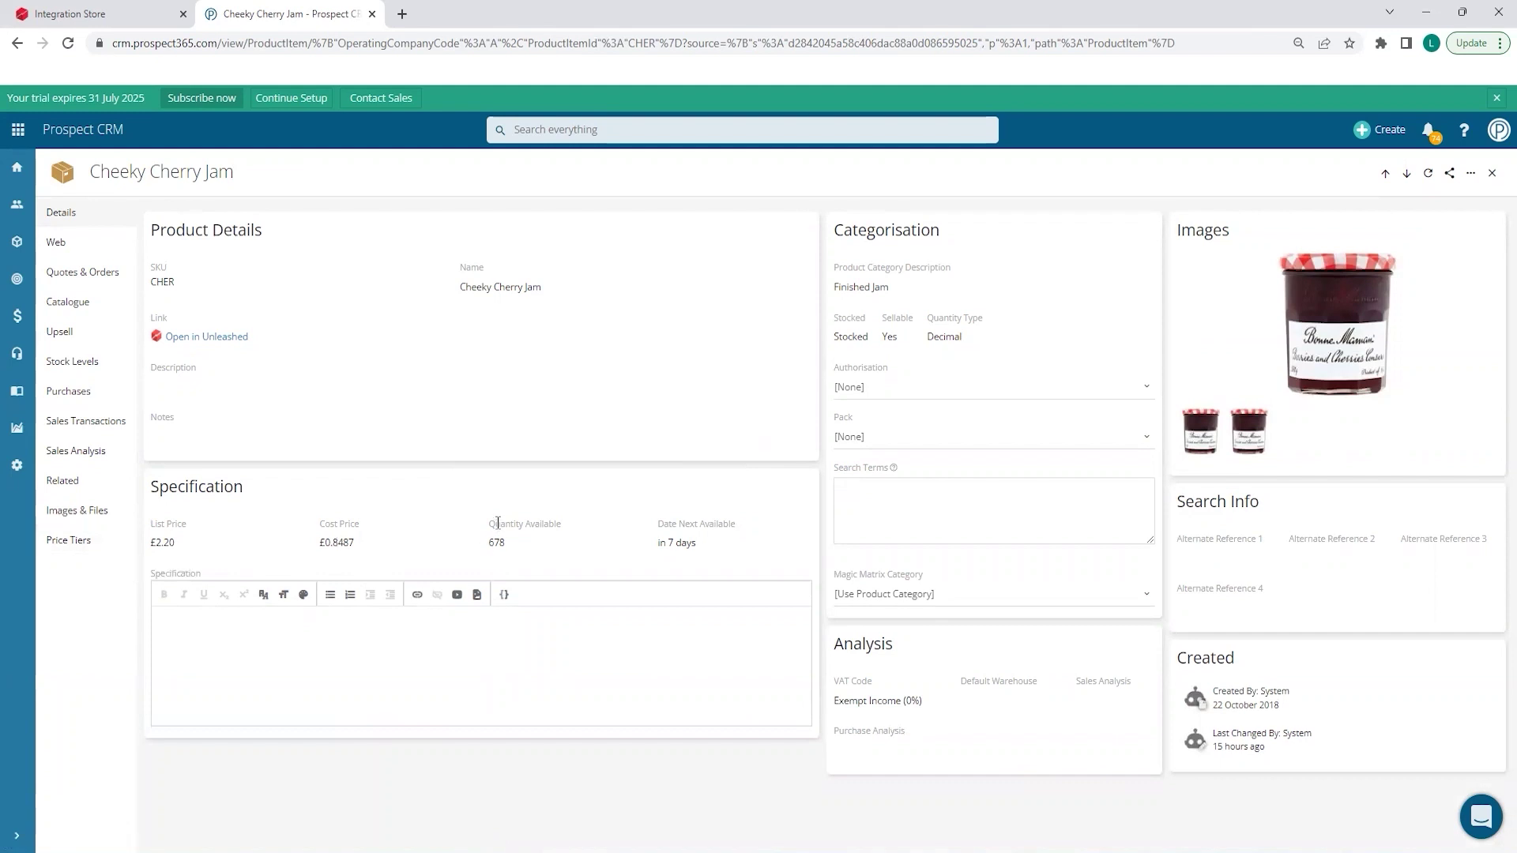
{"action": "left_click", "coordinate": [72, 362]}
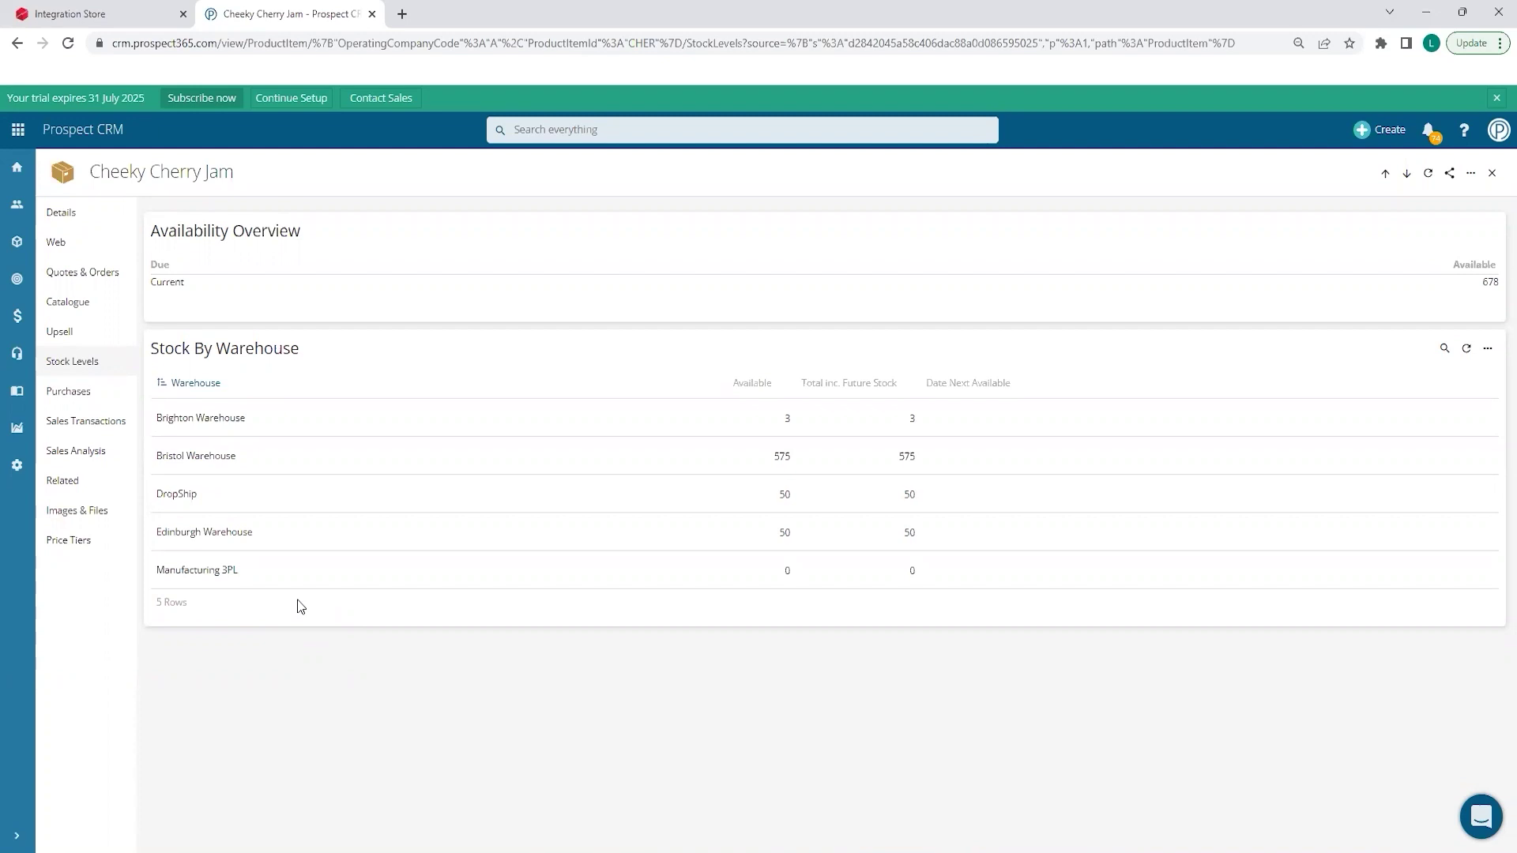
Step: Bring up the Global Create menu over Cheeky Cherry Jam's stock levels
{"action": "left_click", "coordinate": [1377, 133]}
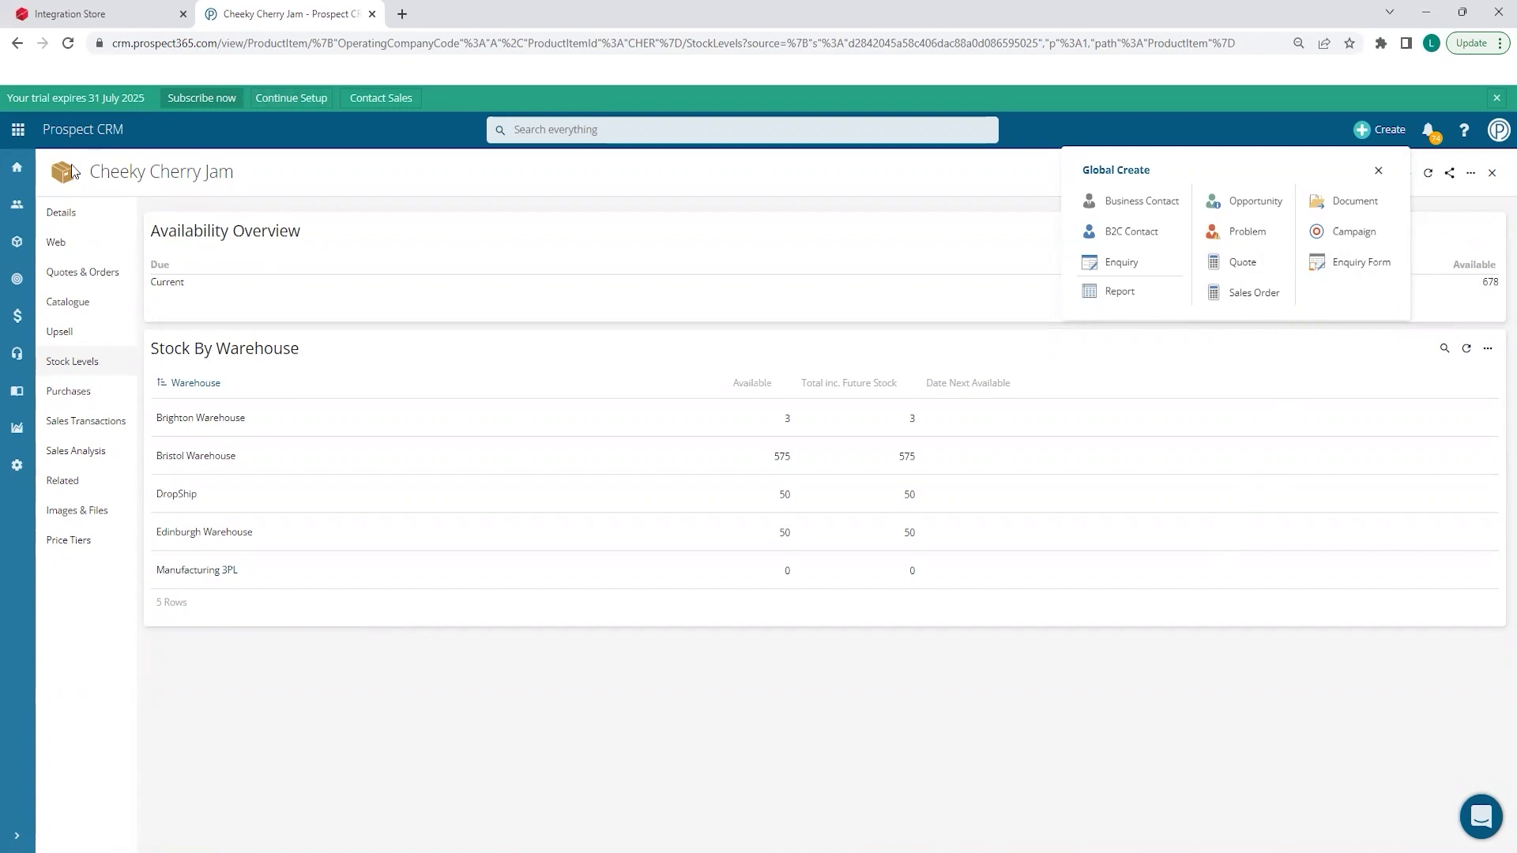
Step: Return home and switch to the Magic Matrix Dashboard (Preview)
{"action": "left_click", "coordinate": [18, 168]}
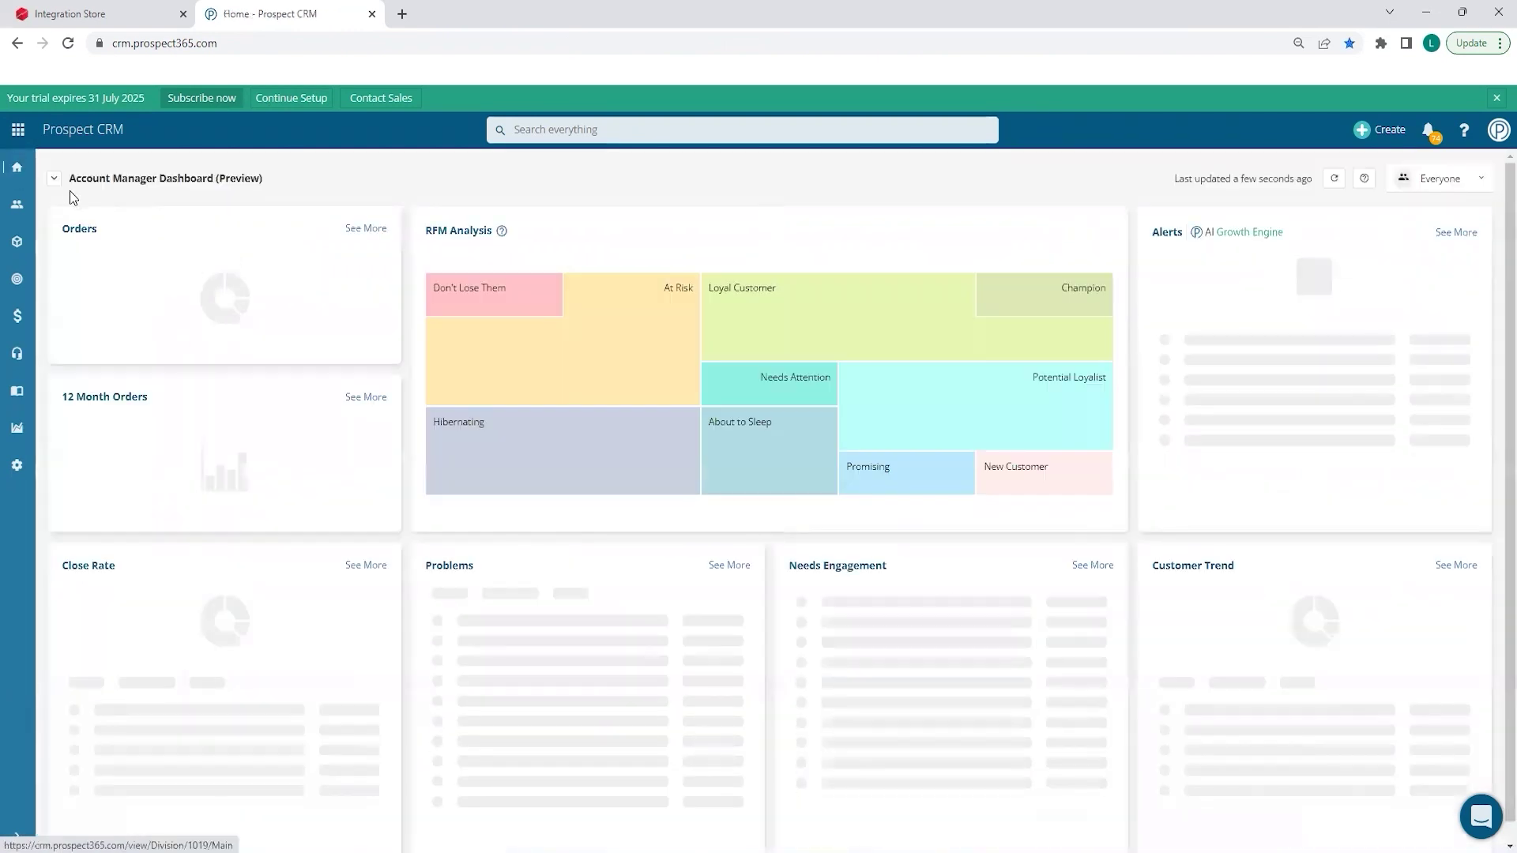
{"action": "left_click", "coordinate": [55, 177]}
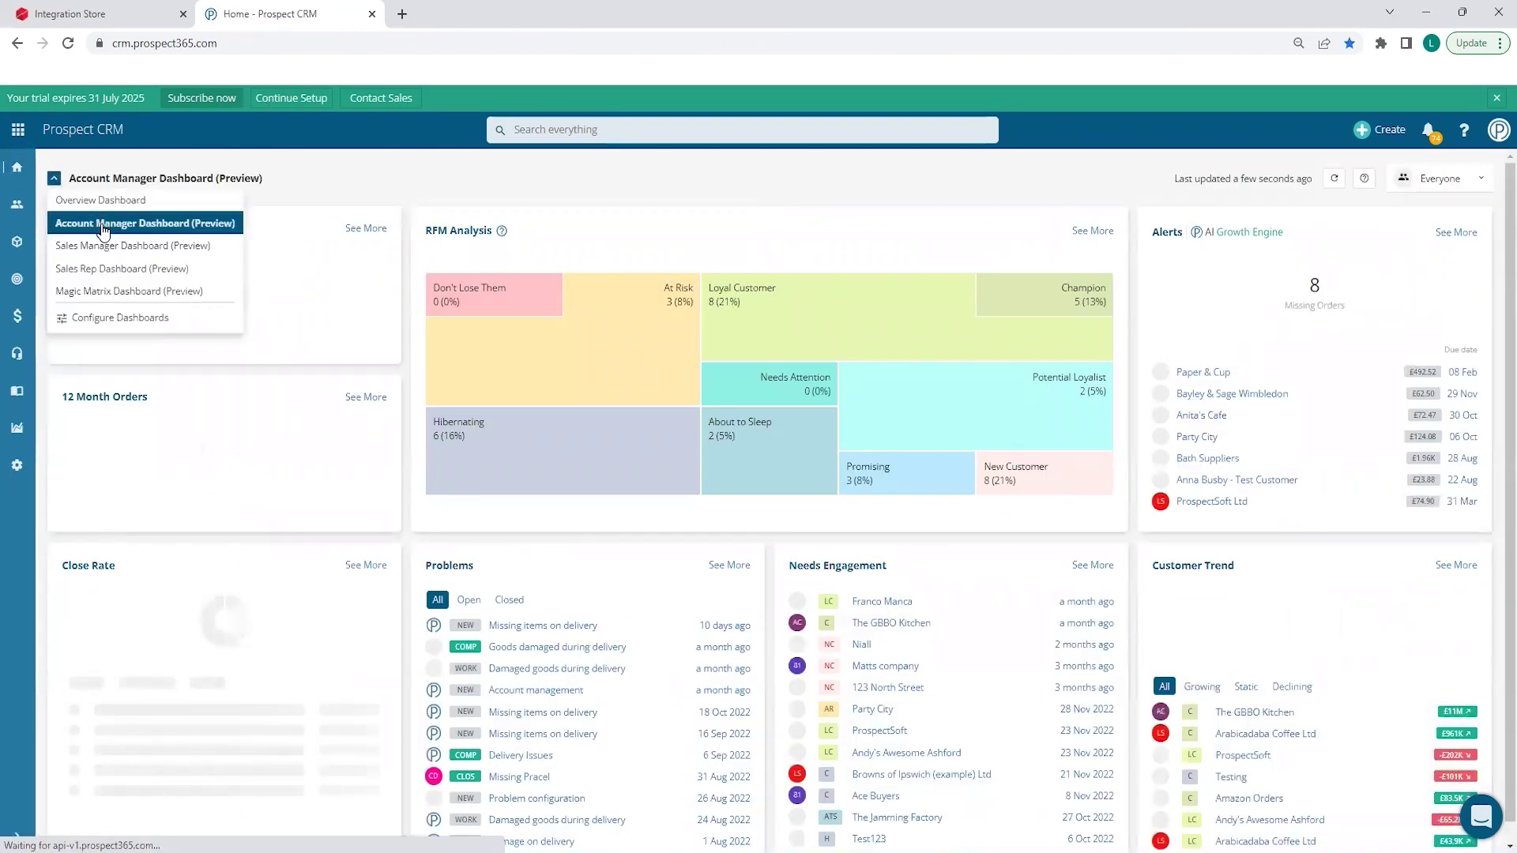
{"action": "left_click", "coordinate": [95, 291]}
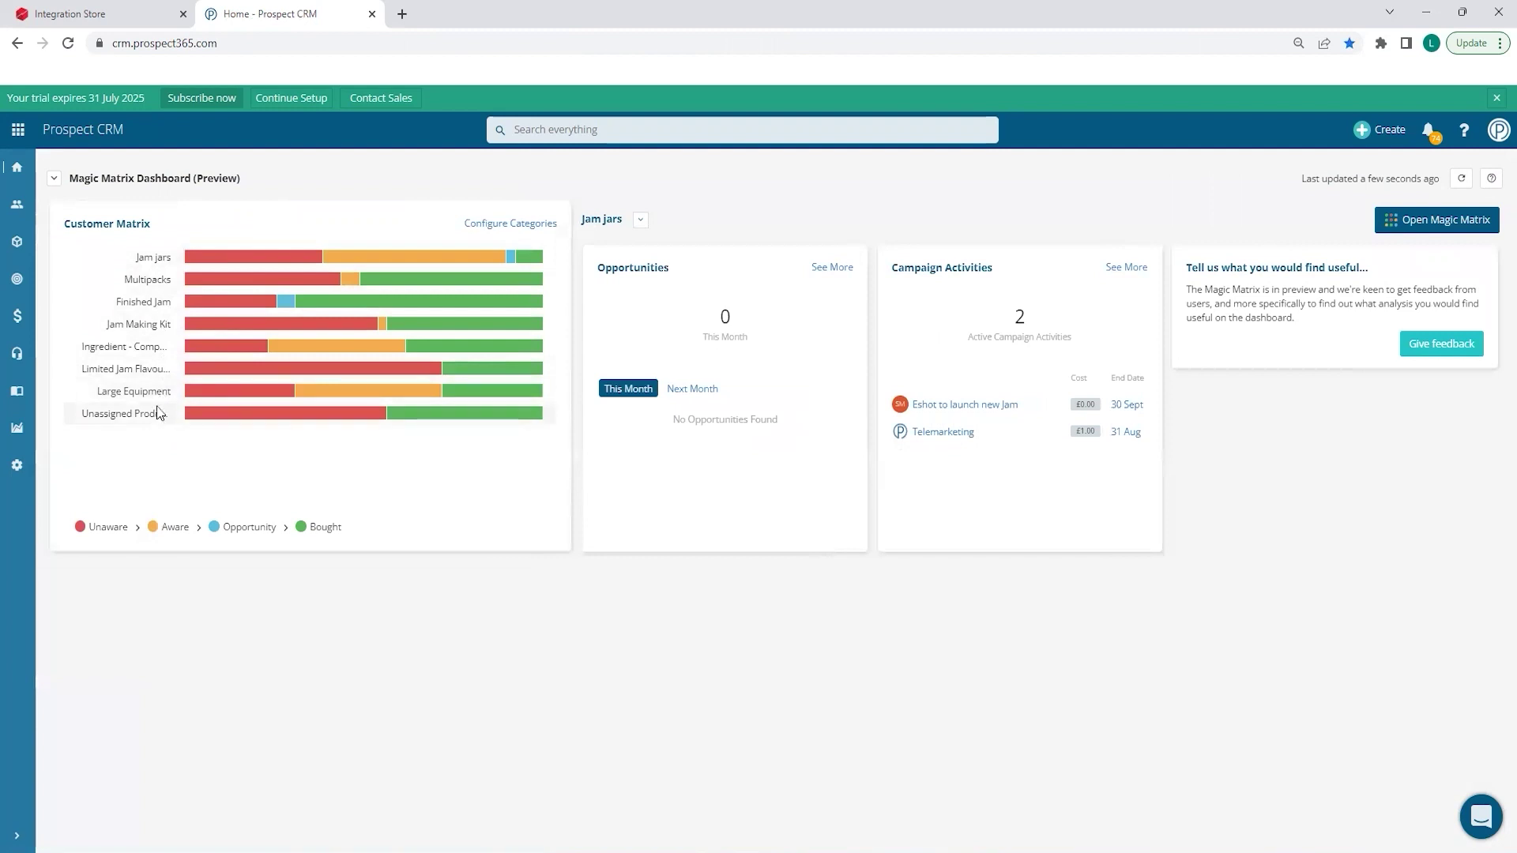
{"action": "mouse_move", "coordinate": [185, 415]}
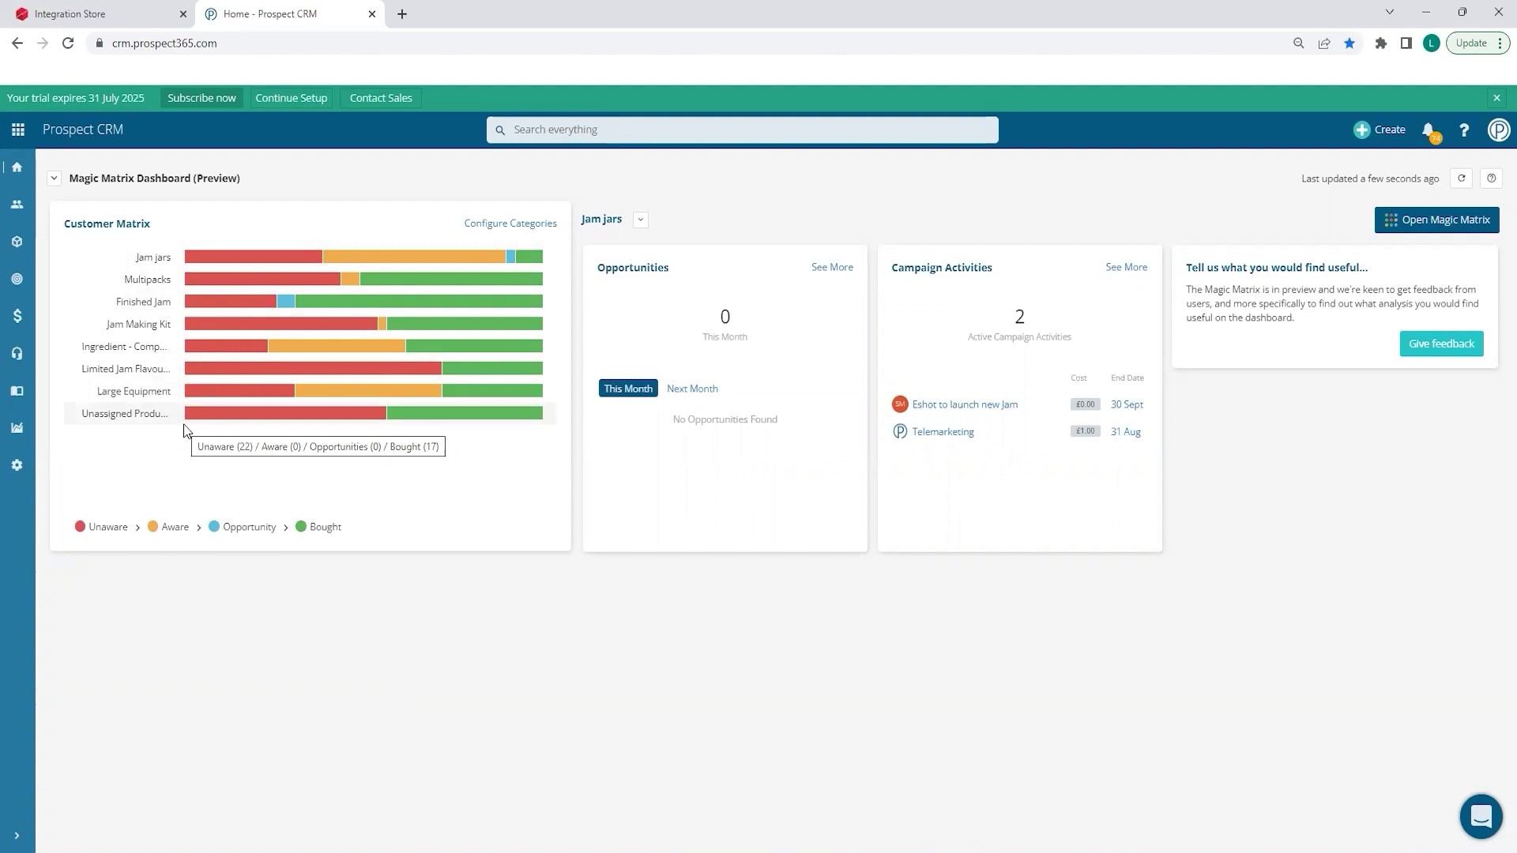
Step: Launch the full Magic Matrix from the Magic Matrix Dashboard
{"action": "left_click", "coordinate": [1437, 220]}
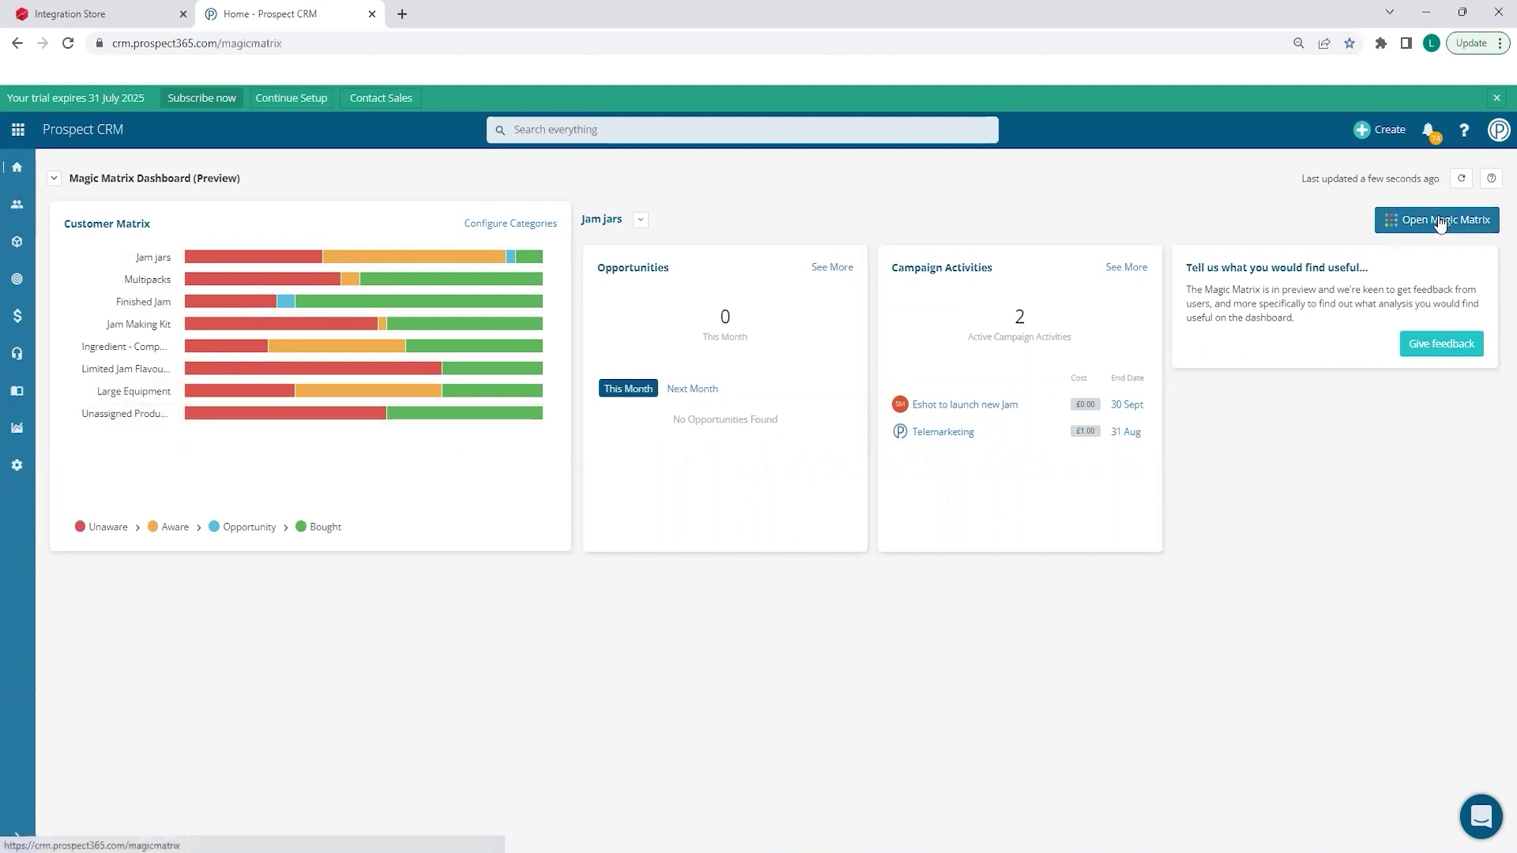